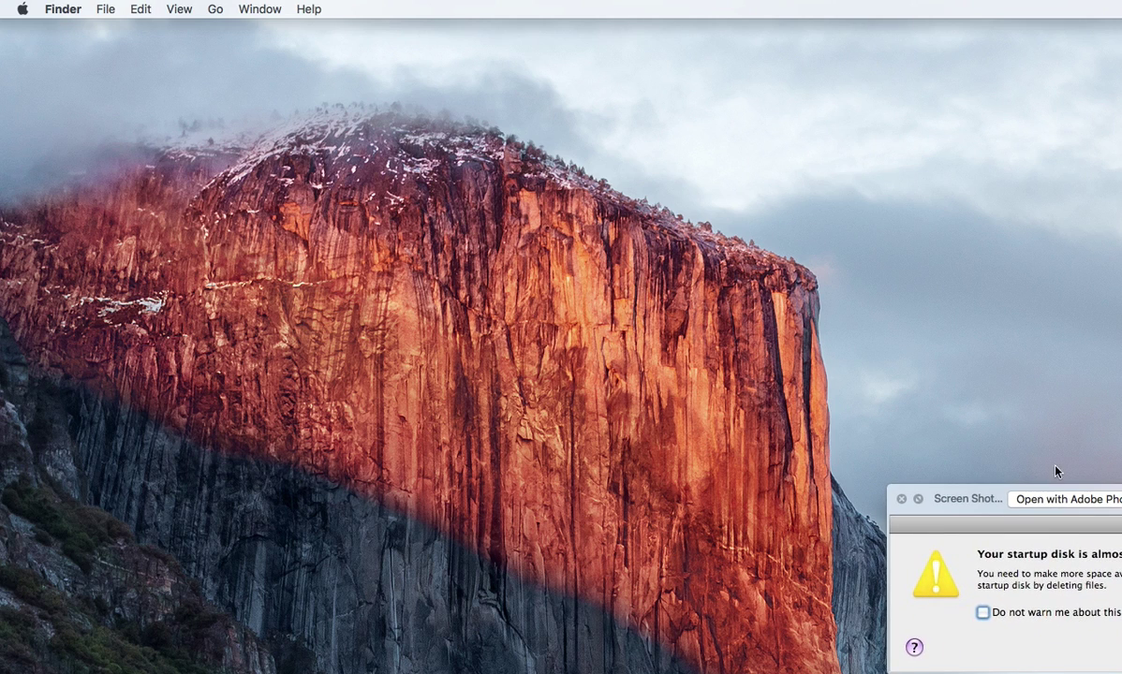
Move the startup disk warning image onto the middle of the desktop and dismiss it
{"action": "left_click_drag", "start_coordinate": [975, 501], "coordinate": [458, 239]}
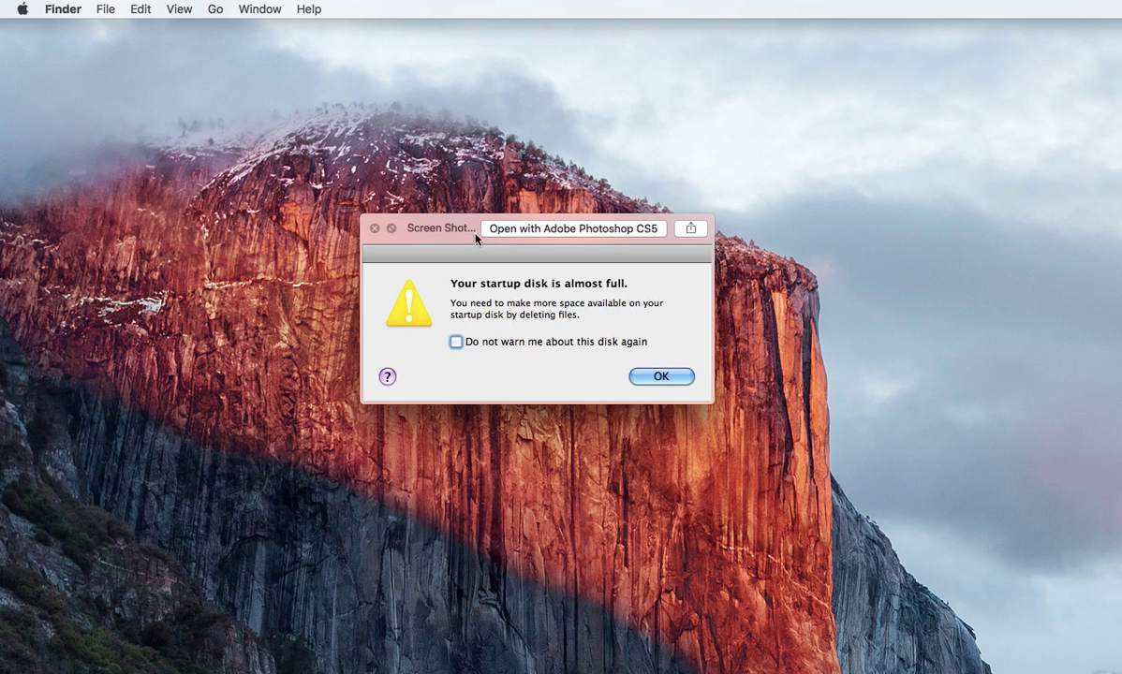
{"action": "left_click", "coordinate": [659, 377]}
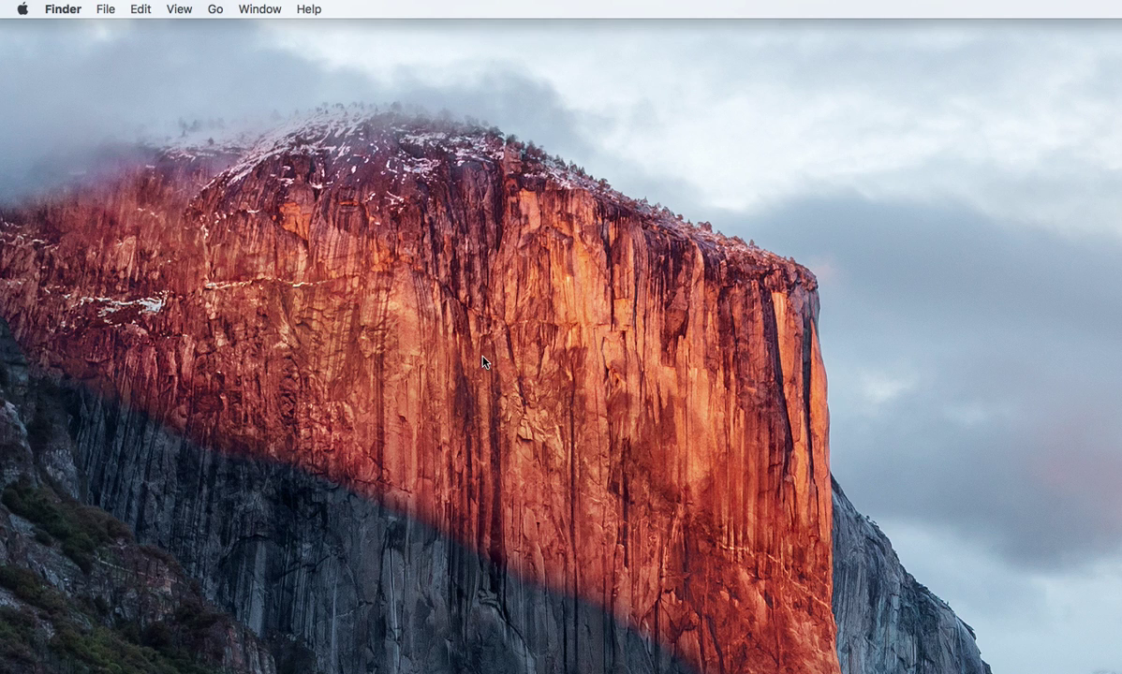
Open a new Finder window showing the iMac's drives in list view, widened to fit all columns
{"action": "left_click", "coordinate": [104, 11]}
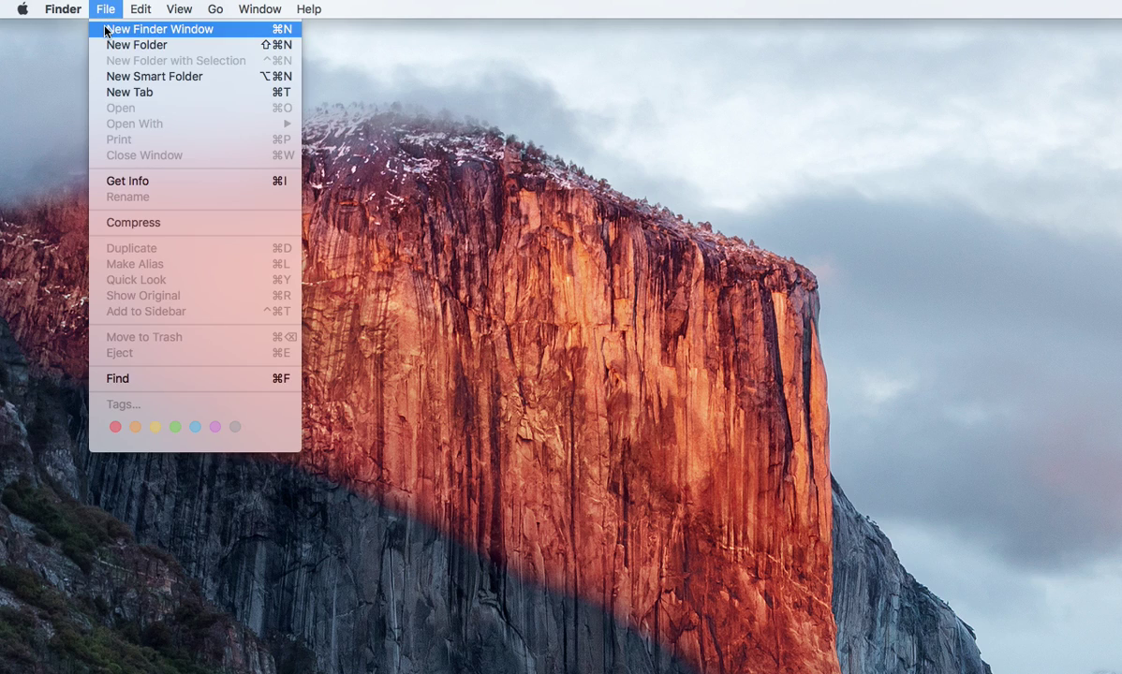
{"action": "left_click", "coordinate": [106, 30]}
{"action": "left_click_drag", "start_coordinate": [729, 153], "coordinate": [356, 82]}
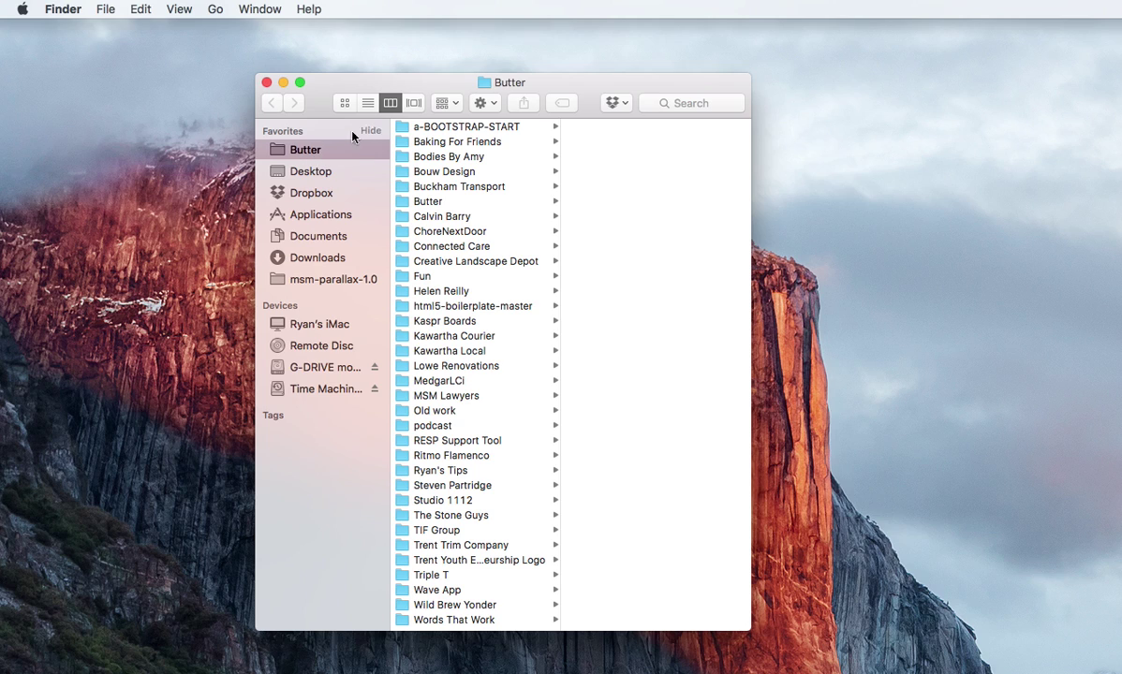
{"action": "left_click", "coordinate": [328, 325]}
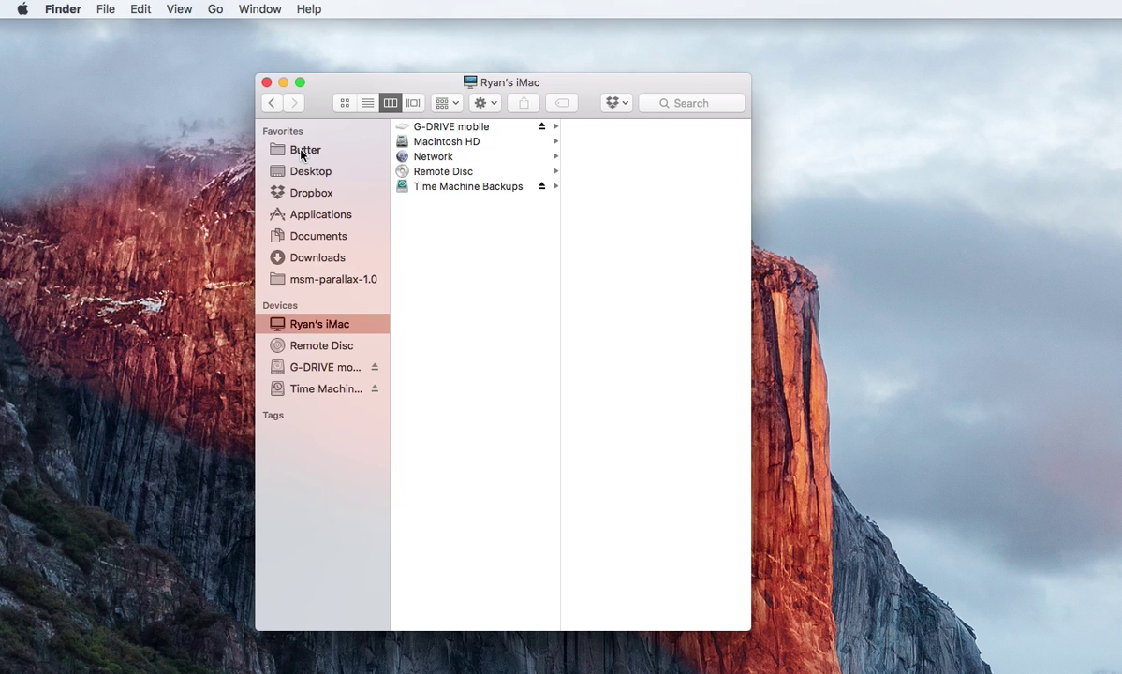
{"action": "left_click", "coordinate": [368, 103]}
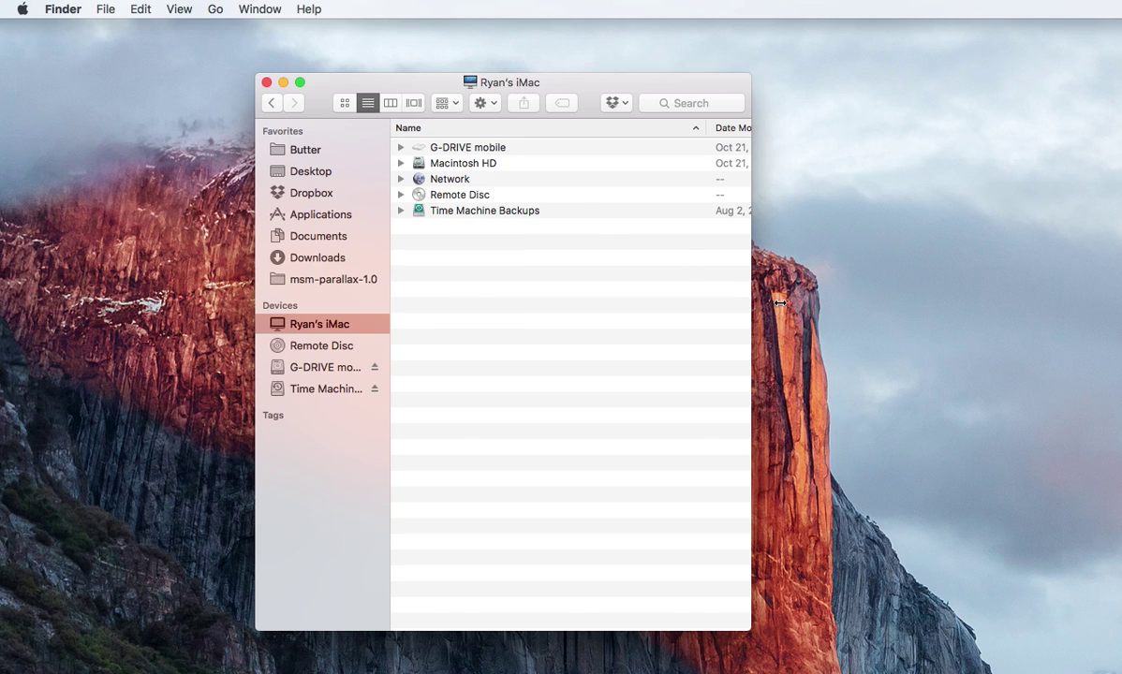
{"action": "left_click_drag", "start_coordinate": [751, 290], "coordinate": [1094, 306]}
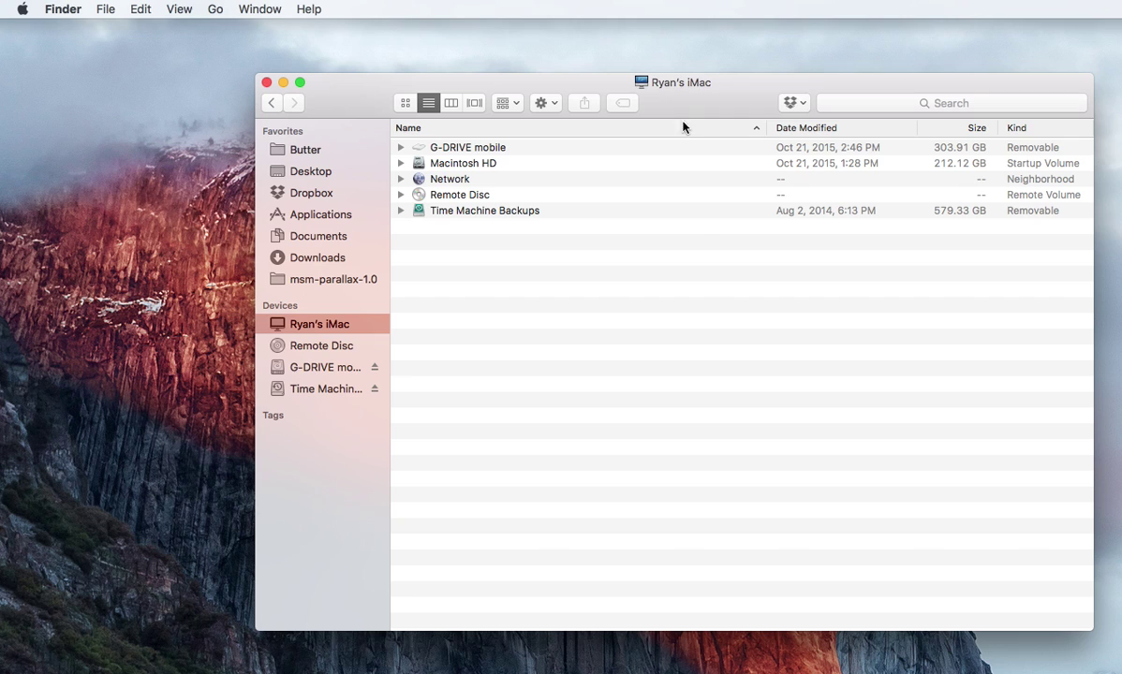
Make sure the Size column is enabled in the Finder window's view options and close them
{"action": "left_click", "coordinate": [194, 10]}
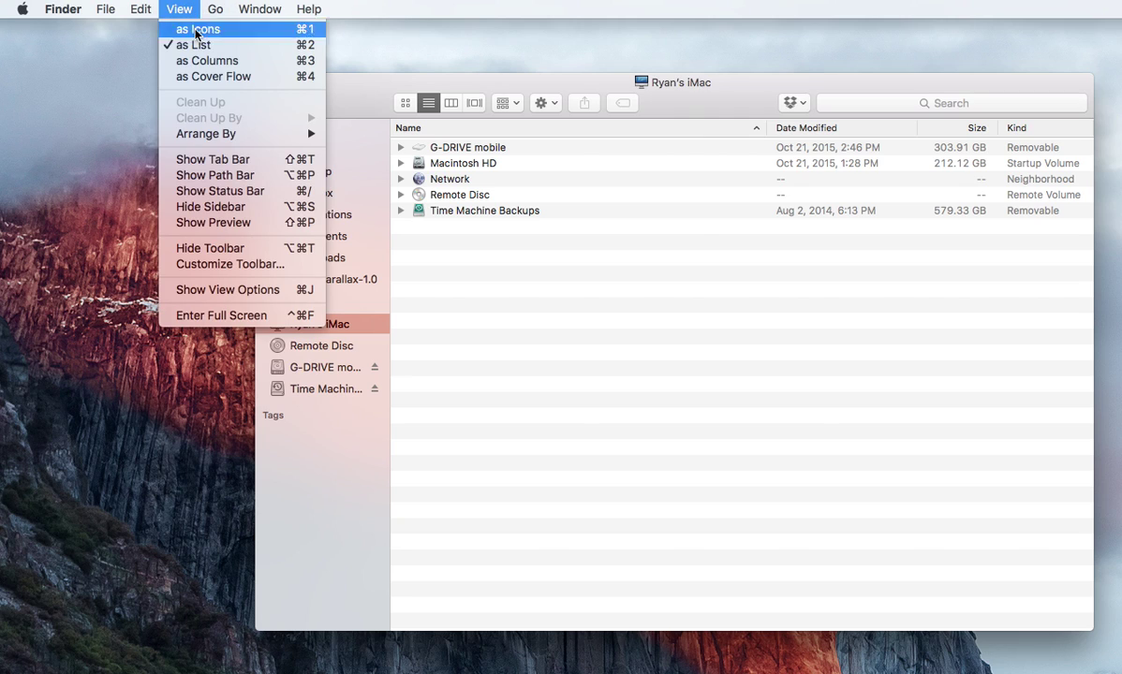
{"action": "left_click", "coordinate": [228, 290]}
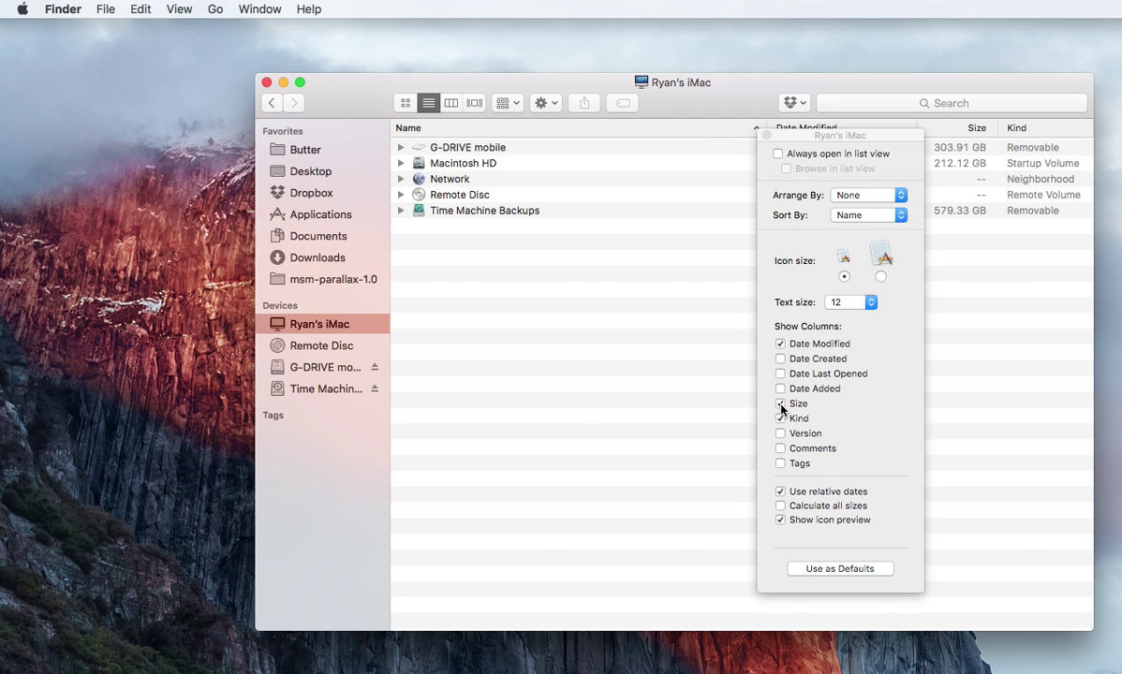
{"action": "left_click", "coordinate": [783, 405]}
{"action": "left_click", "coordinate": [783, 405]}
{"action": "left_click_drag", "start_coordinate": [805, 164], "coordinate": [606, 162]}
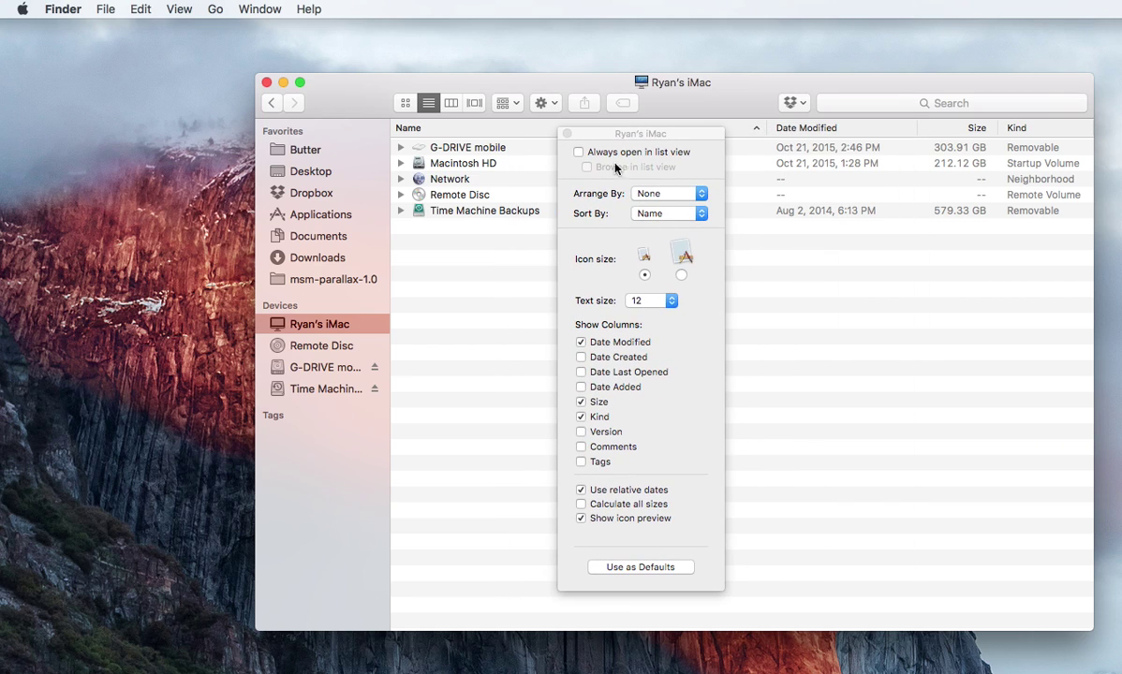
{"action": "left_click", "coordinate": [581, 403]}
{"action": "left_click", "coordinate": [581, 405]}
{"action": "left_click", "coordinate": [581, 404]}
{"action": "left_click", "coordinate": [581, 404]}
{"action": "left_click", "coordinate": [567, 134]}
Search the whole Mac for ".mov" and sort the results by size with the largest files first
{"action": "left_click", "coordinate": [890, 102]}
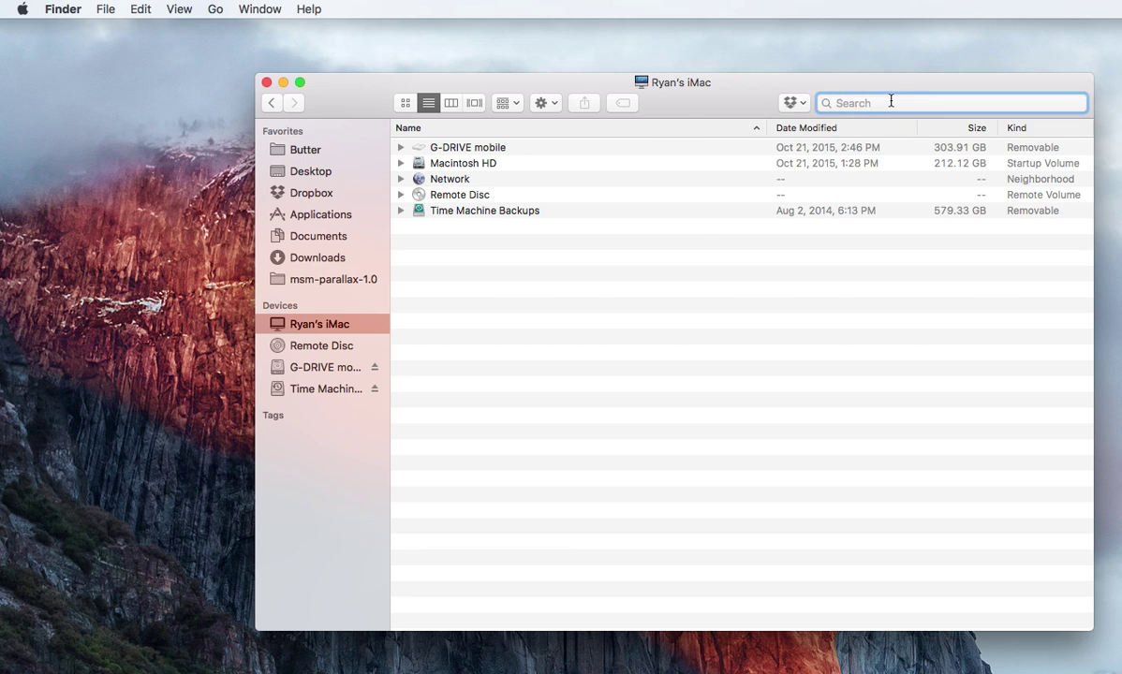
{"action": "type", "text": ".mov"}
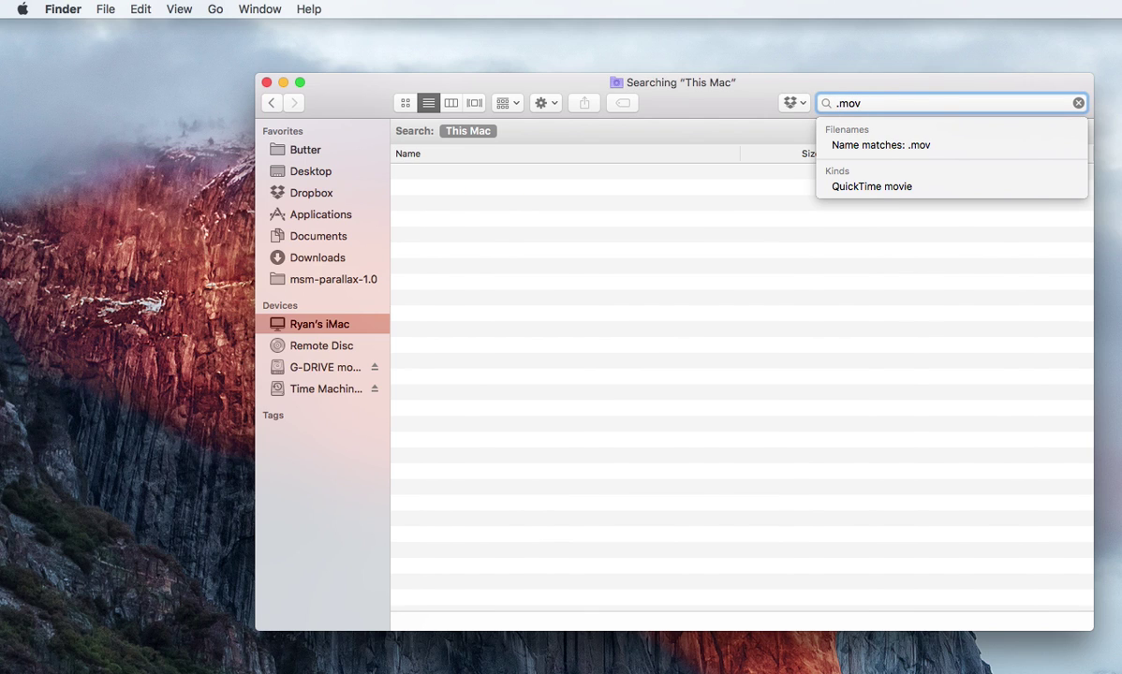
{"action": "key", "text": "Return"}
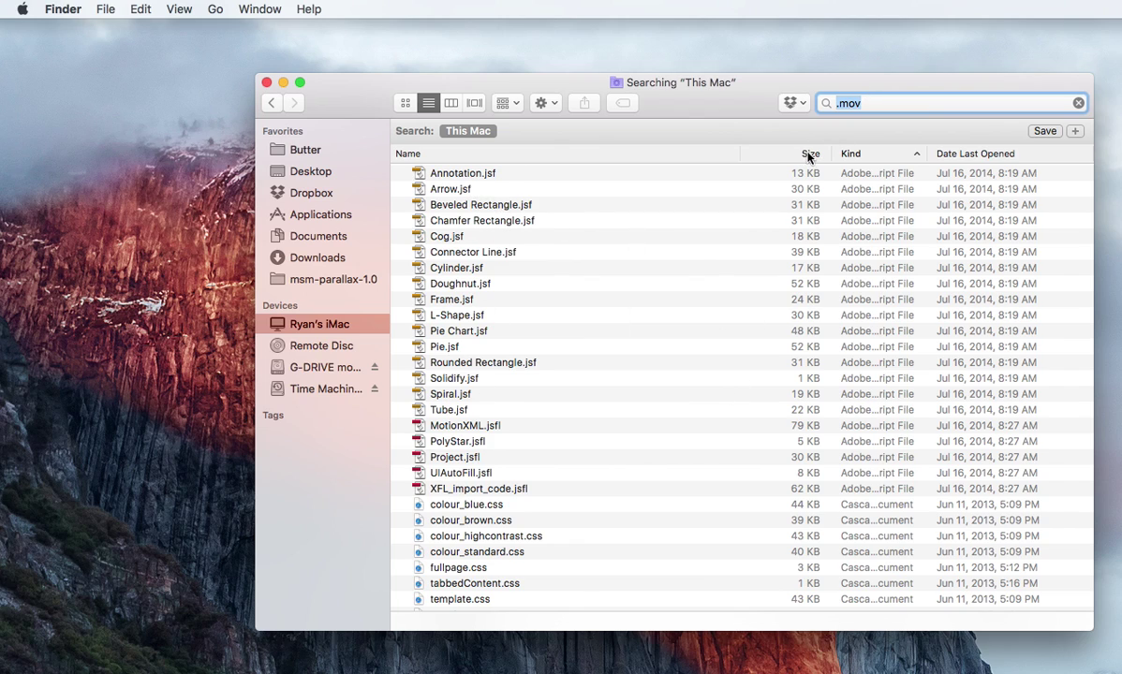
{"action": "scroll", "coordinate": [807, 157], "scroll_direction": "down", "scroll_amount": 1}
{"action": "left_click", "coordinate": [811, 156]}
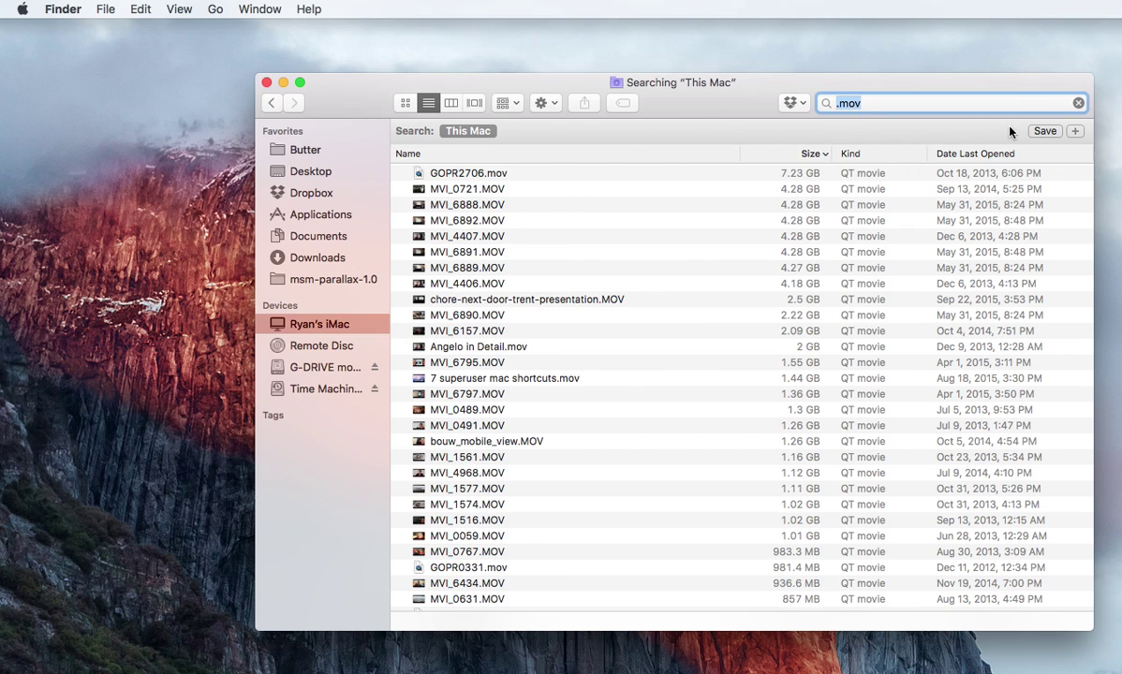
Add a search criterion that restricts the results to files whose kind is Movie
{"action": "left_click", "coordinate": [880, 103]}
{"action": "left_click", "coordinate": [1076, 132]}
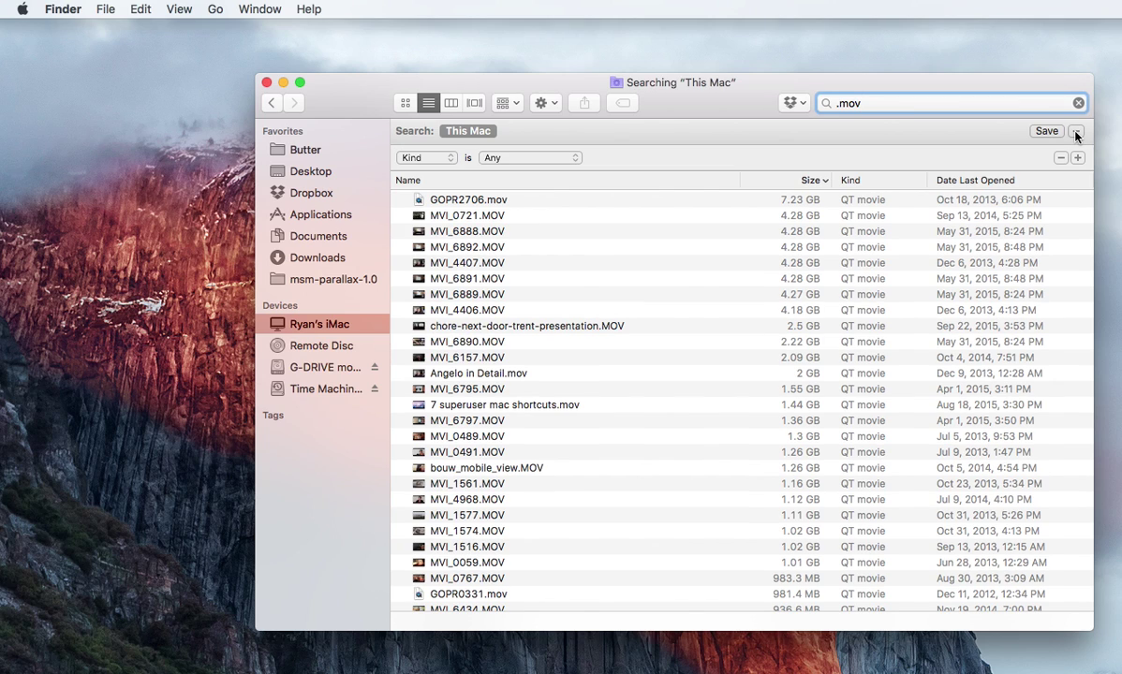
{"action": "left_click", "coordinate": [507, 159]}
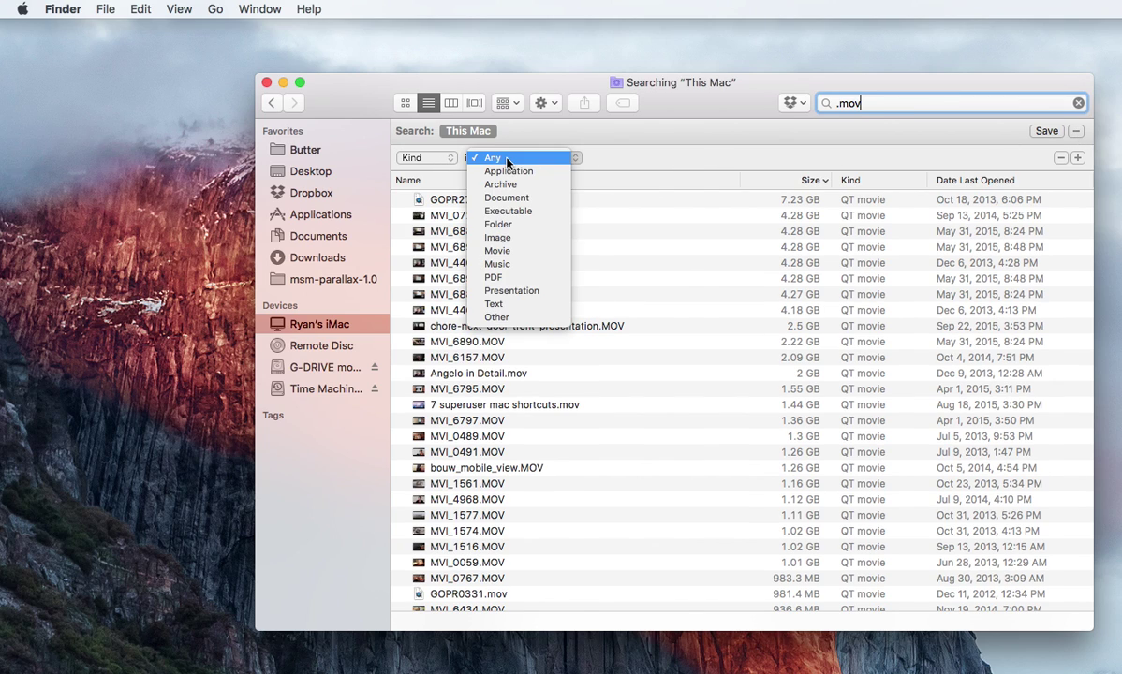
{"action": "left_click", "coordinate": [514, 252]}
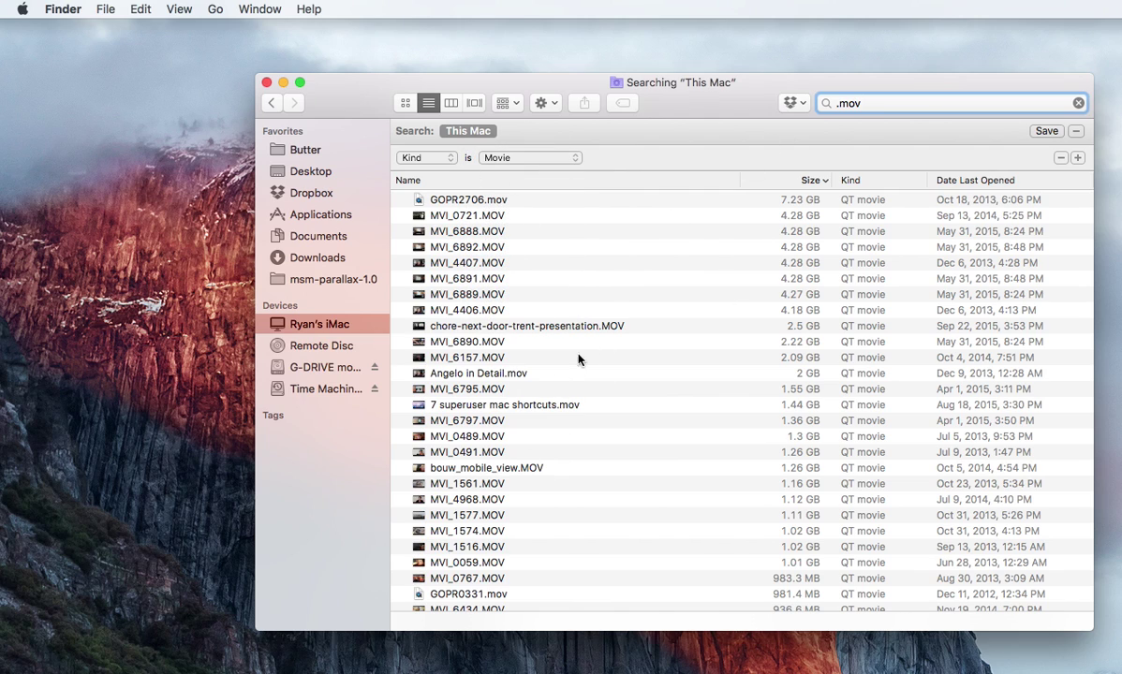
Replace the ".mov" search text with "." to include movie files of every format
{"action": "key", "text": "super+a"}
{"action": "key", "text": "Right"}
{"action": "key", "text": "BackSpace"}
{"action": "key", "text": "BackSpace"}
{"action": "key", "text": "BackSpace"}
{"action": "key", "text": "BackSpace"}
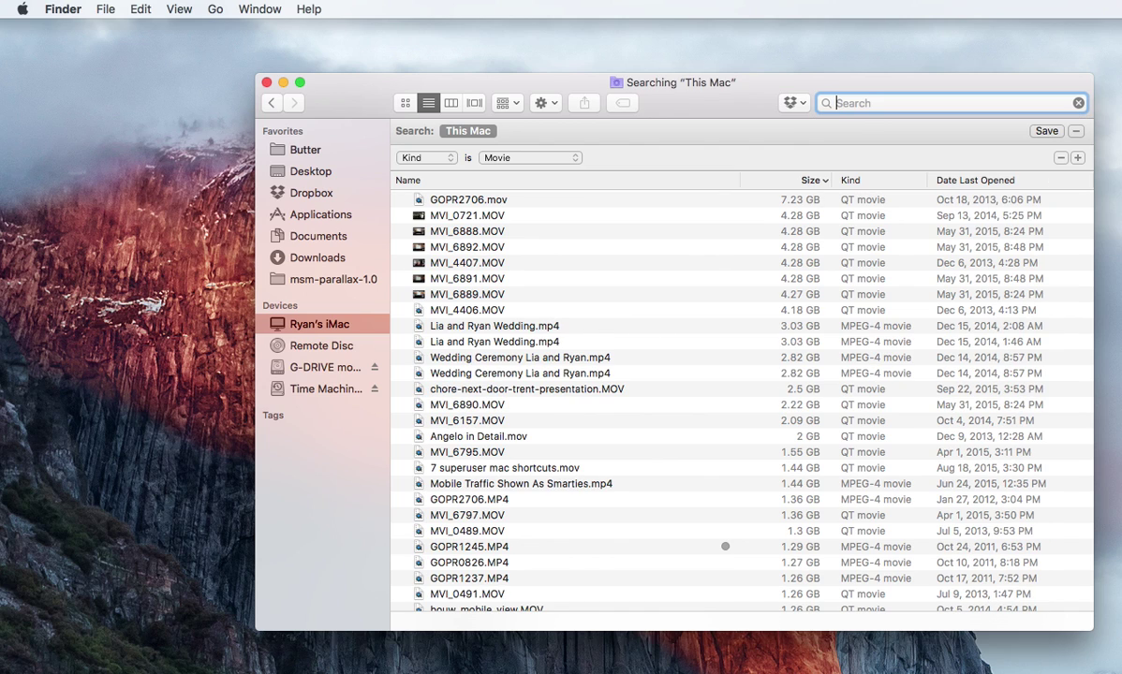
{"action": "type", "text": "."}
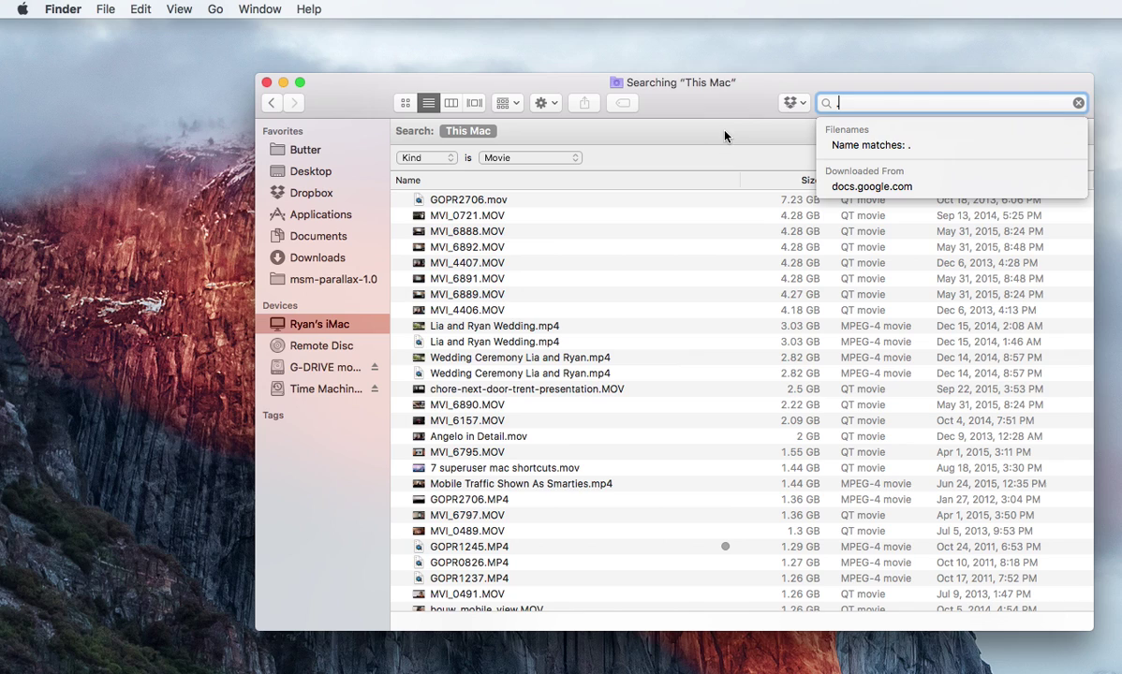
{"action": "left_click", "coordinate": [689, 278]}
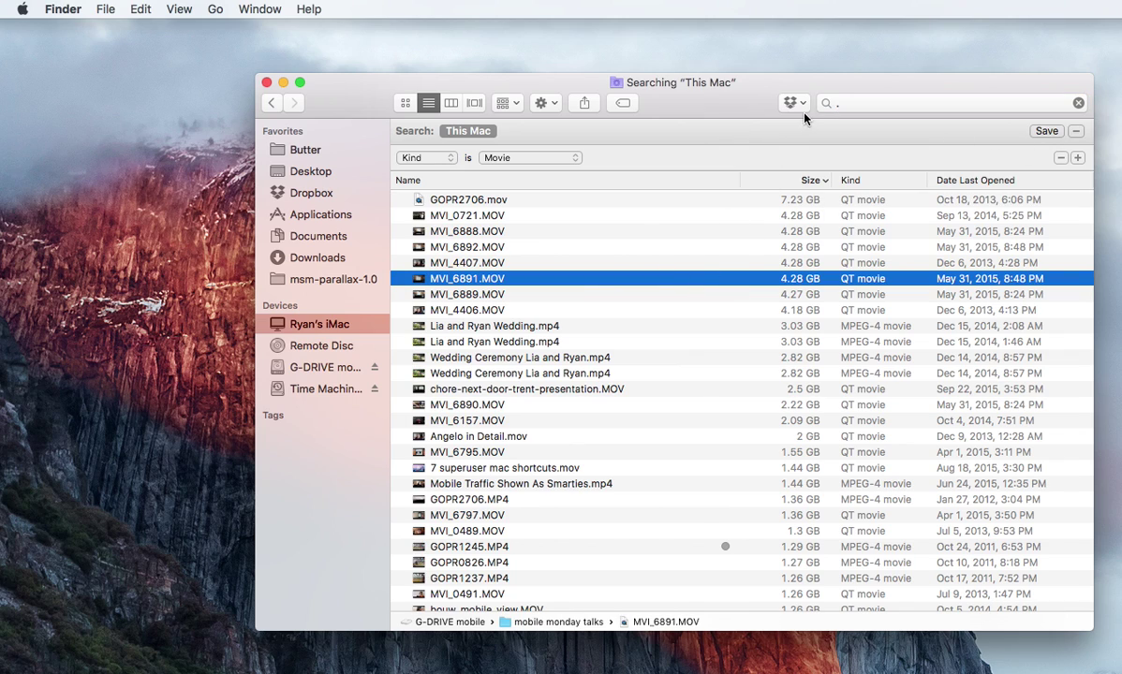
{"action": "left_click", "coordinate": [841, 103]}
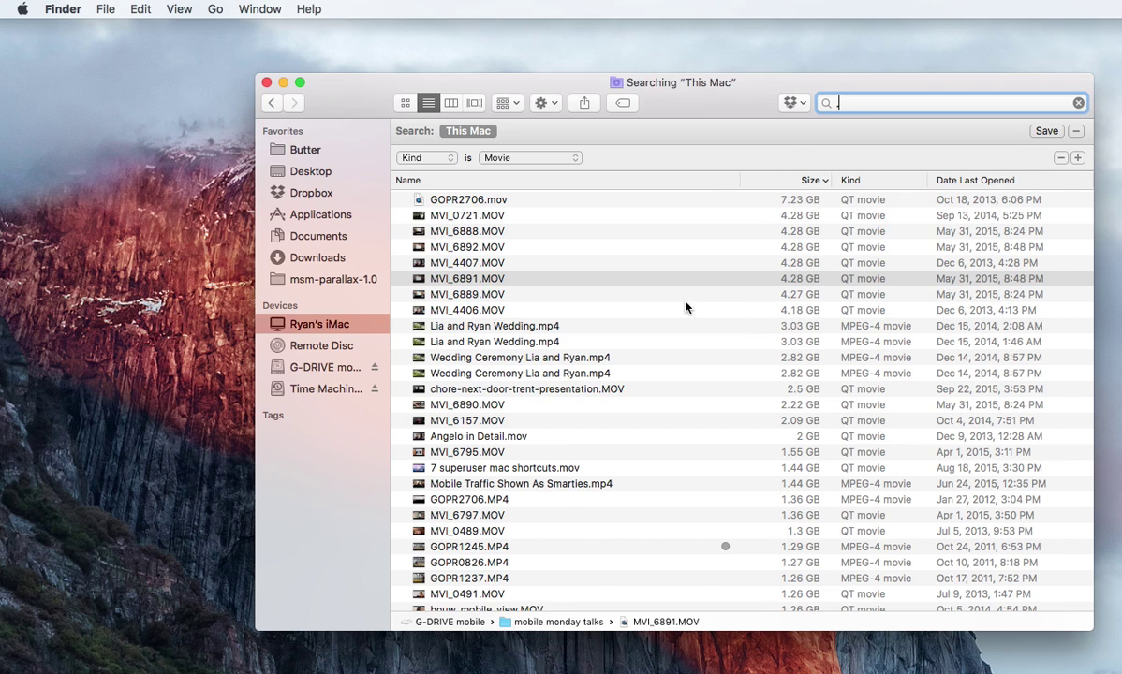
Move the eight largest movies, from GOPR2706.mov through MVI_4406.MOV, to the Trash
{"action": "left_click", "coordinate": [502, 316]}
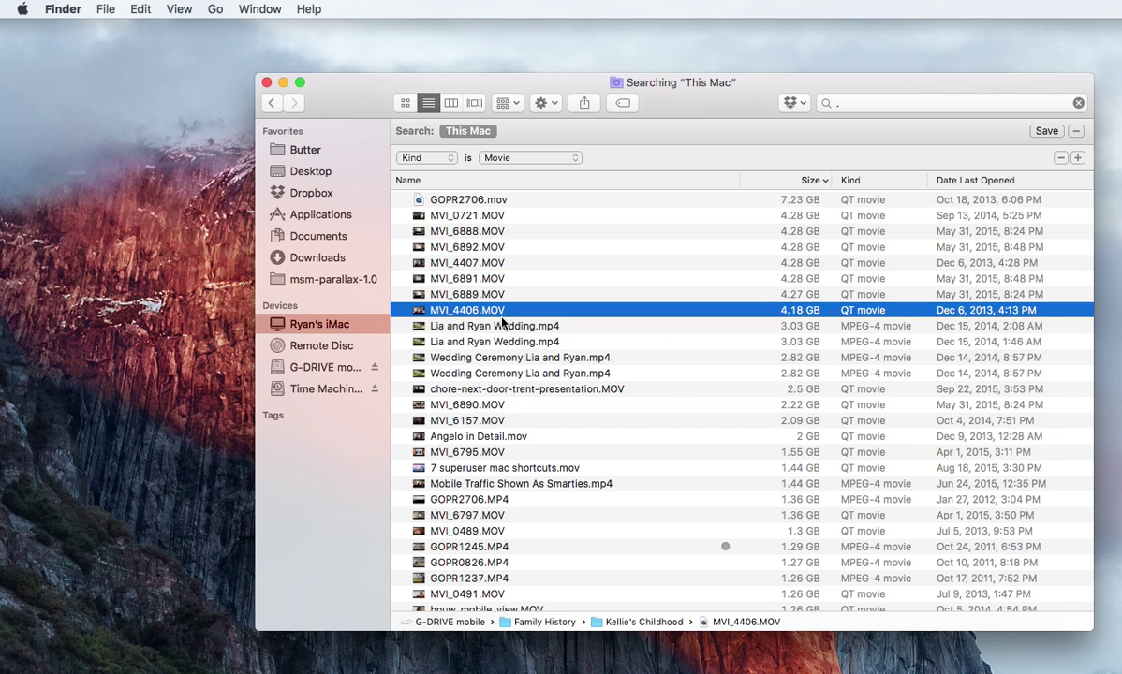
{"action": "left_click", "coordinate": [515, 200], "text": "shift"}
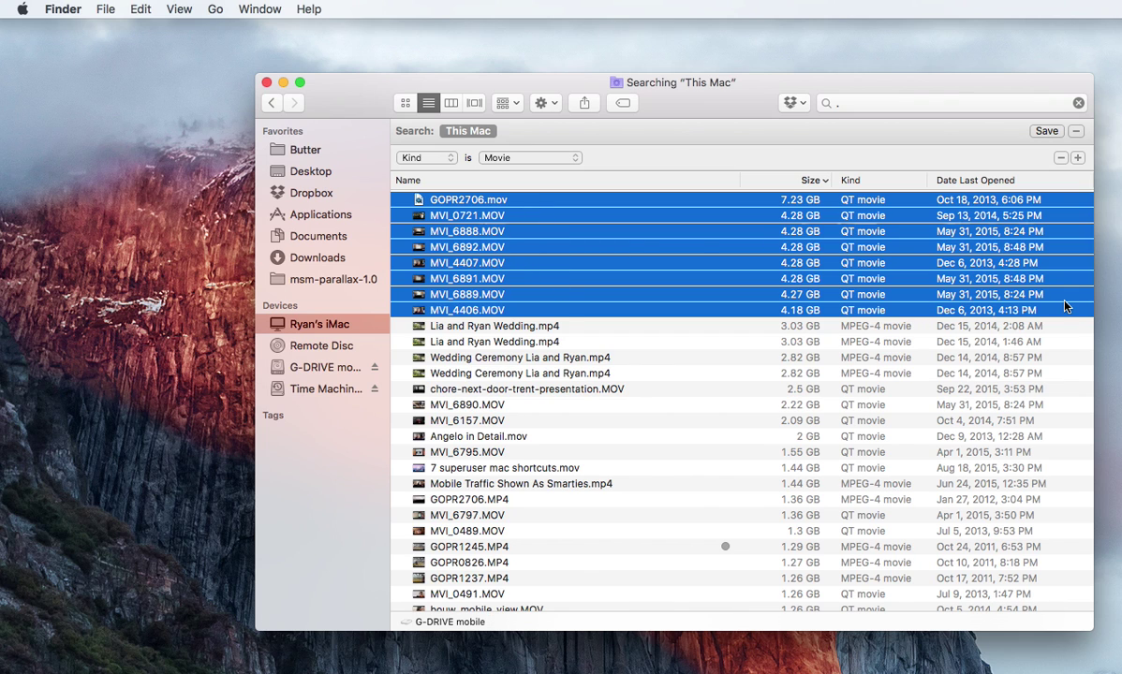
{"action": "left_click_drag", "start_coordinate": [641, 96], "coordinate": [556, 85]}
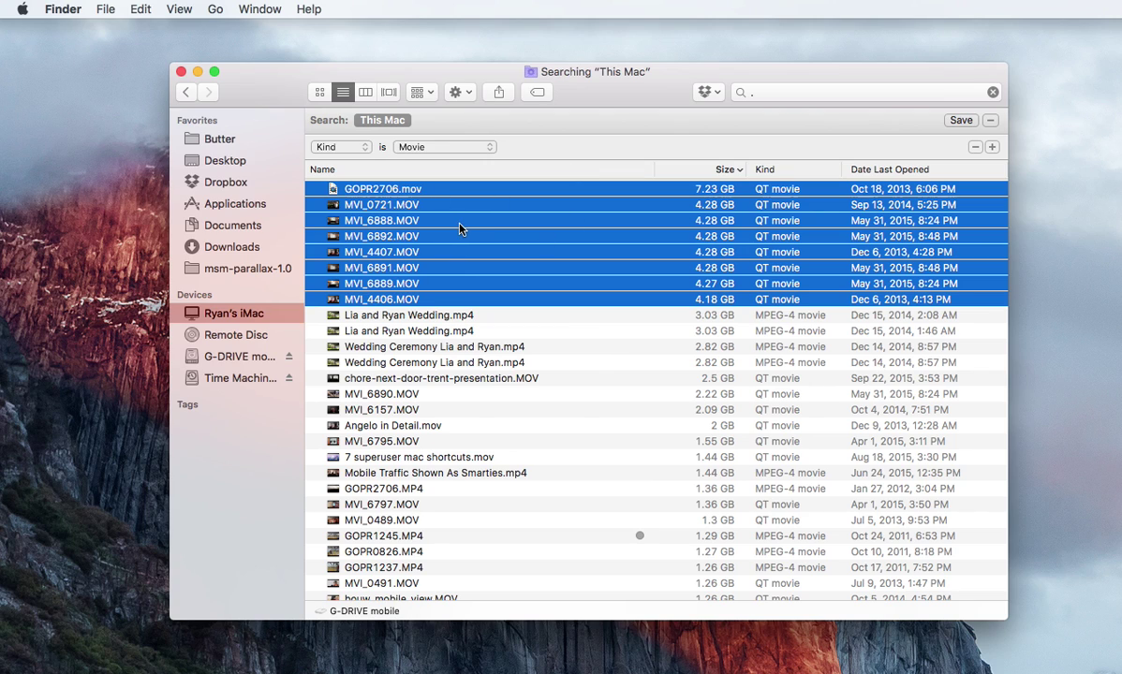
{"action": "scroll", "coordinate": [496, 241], "scroll_direction": "down", "scroll_amount": 1}
{"action": "right_click", "coordinate": [483, 247]}
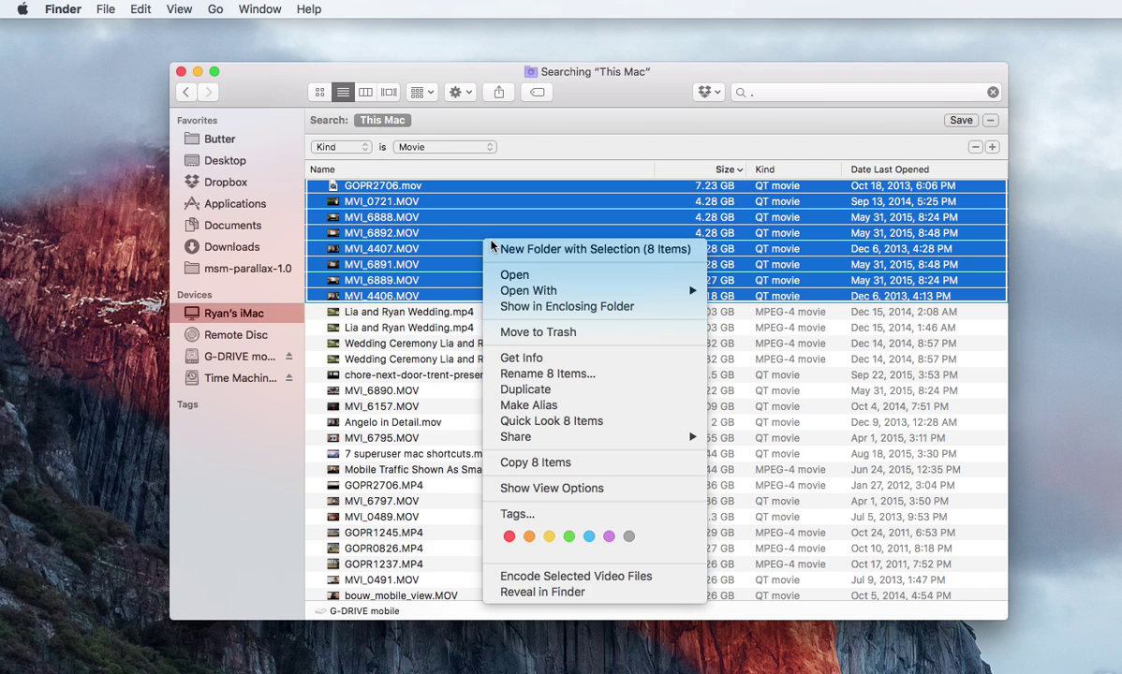
{"action": "left_click", "coordinate": [526, 334]}
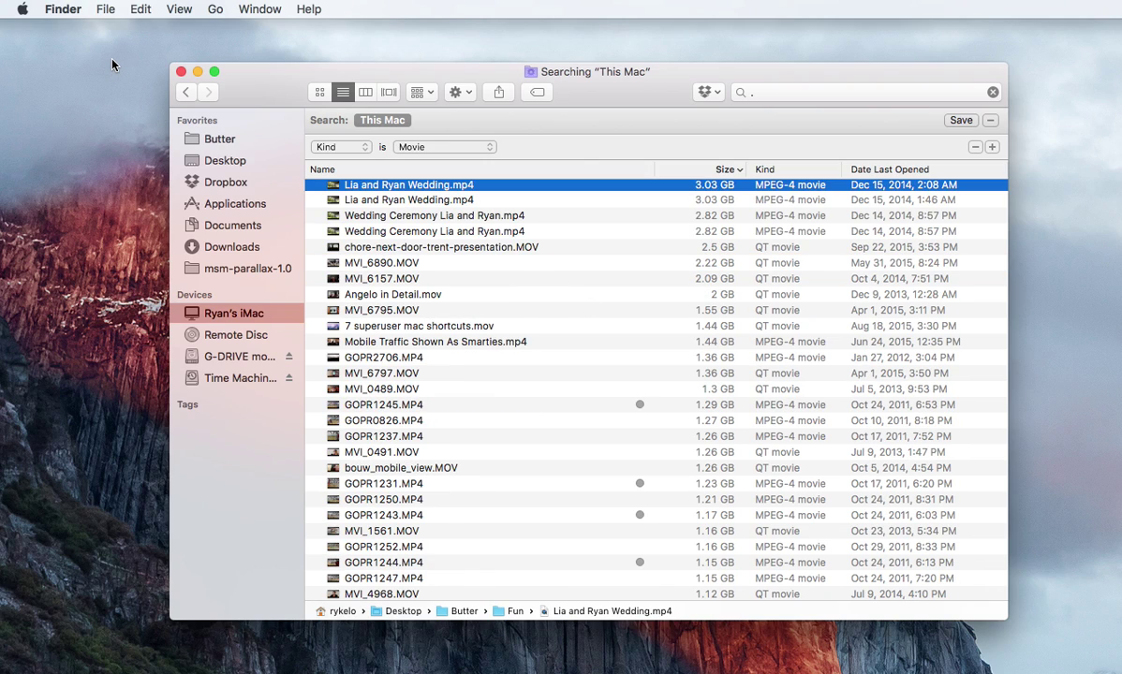
{"action": "left_click", "coordinate": [129, 69]}
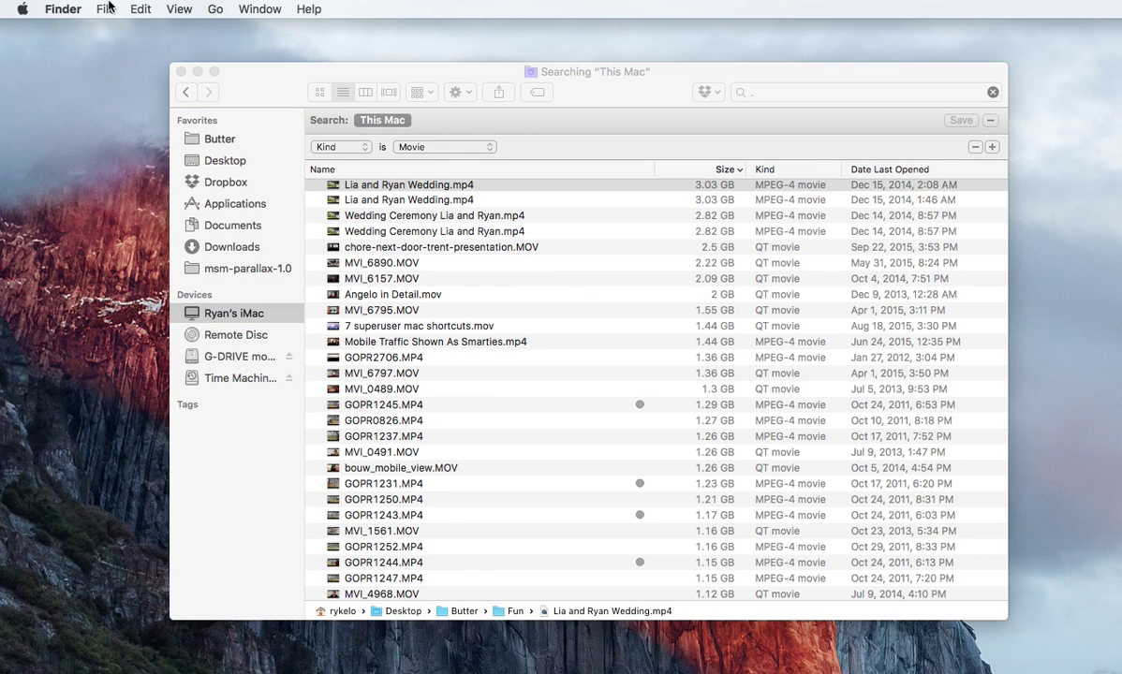
{"action": "left_click", "coordinate": [334, 134]}
{"action": "key", "text": "super+f"}
{"action": "left_click_drag", "start_coordinate": [283, 72], "coordinate": [360, 74]}
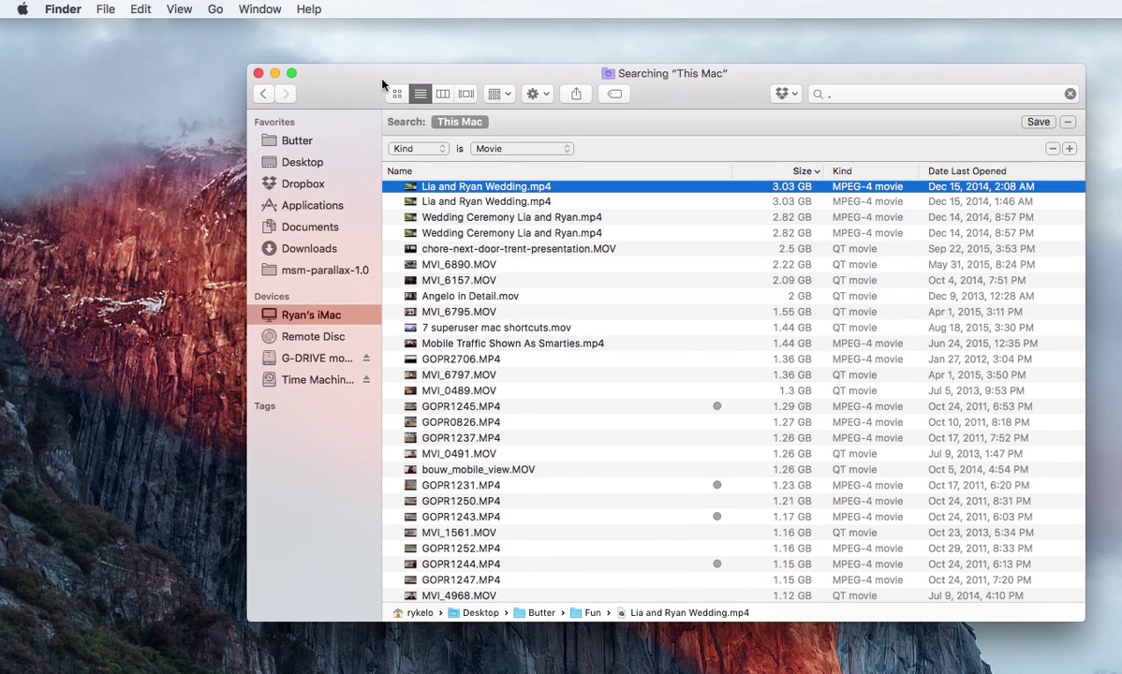
{"action": "left_click", "coordinate": [137, 105]}
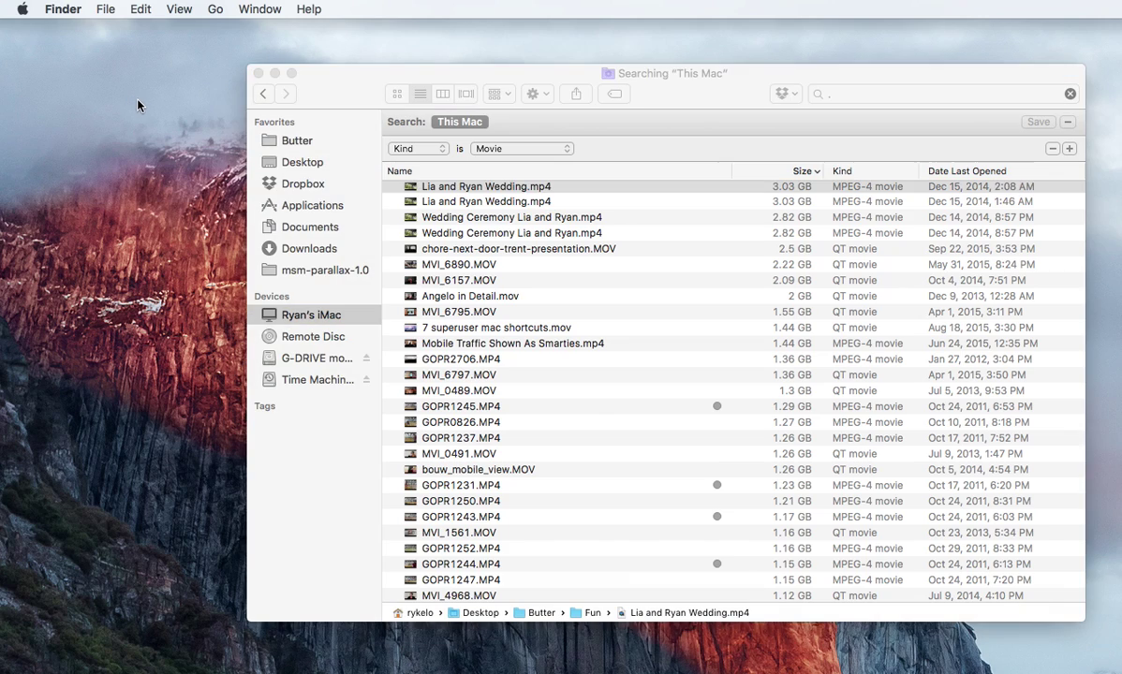
Review the storage breakdown of each drive in About This Mac, close it, and dismiss the startup disk warning image
{"action": "left_click", "coordinate": [25, 8]}
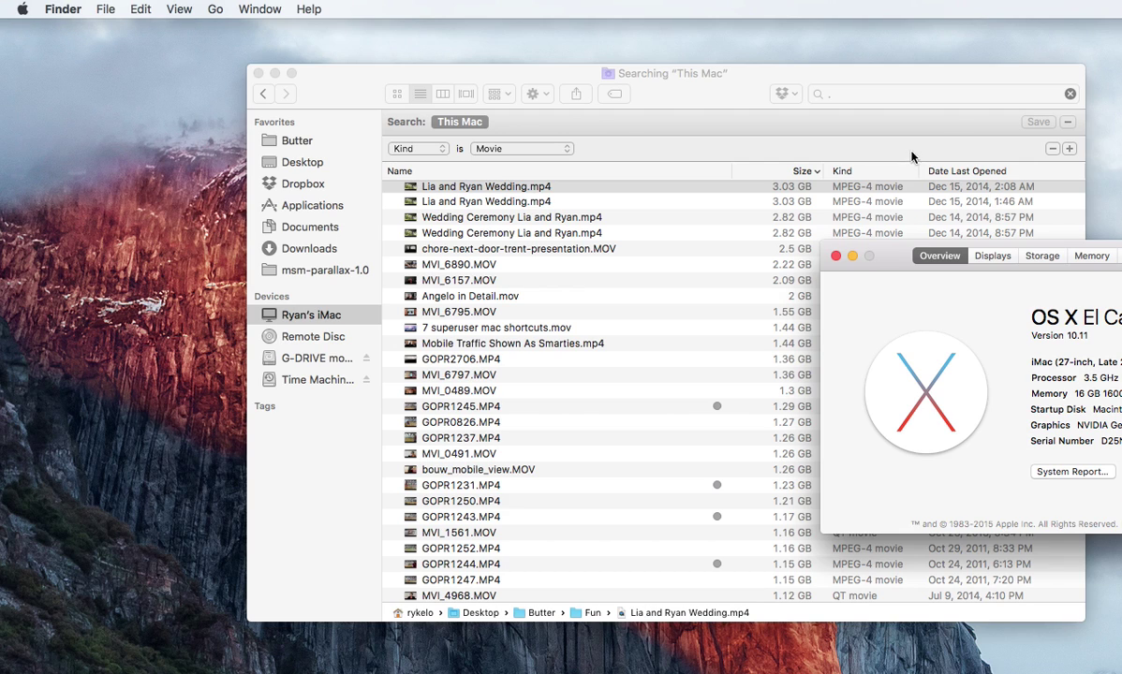
{"action": "left_click_drag", "start_coordinate": [892, 255], "coordinate": [433, 214]}
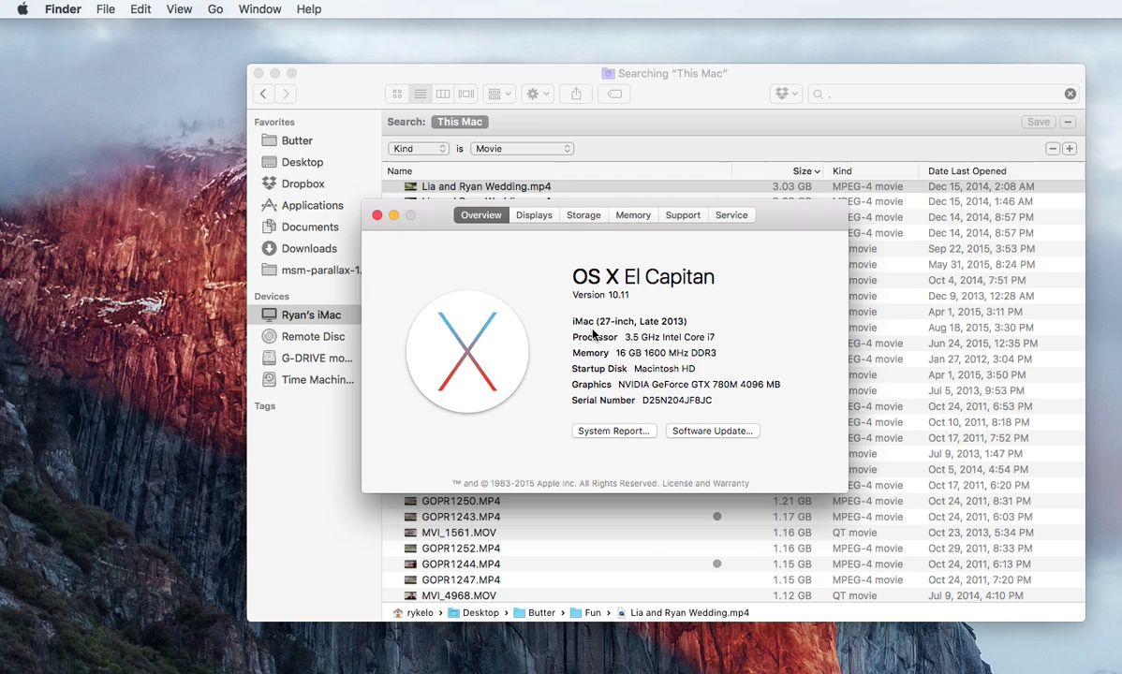
{"action": "left_click", "coordinate": [588, 216]}
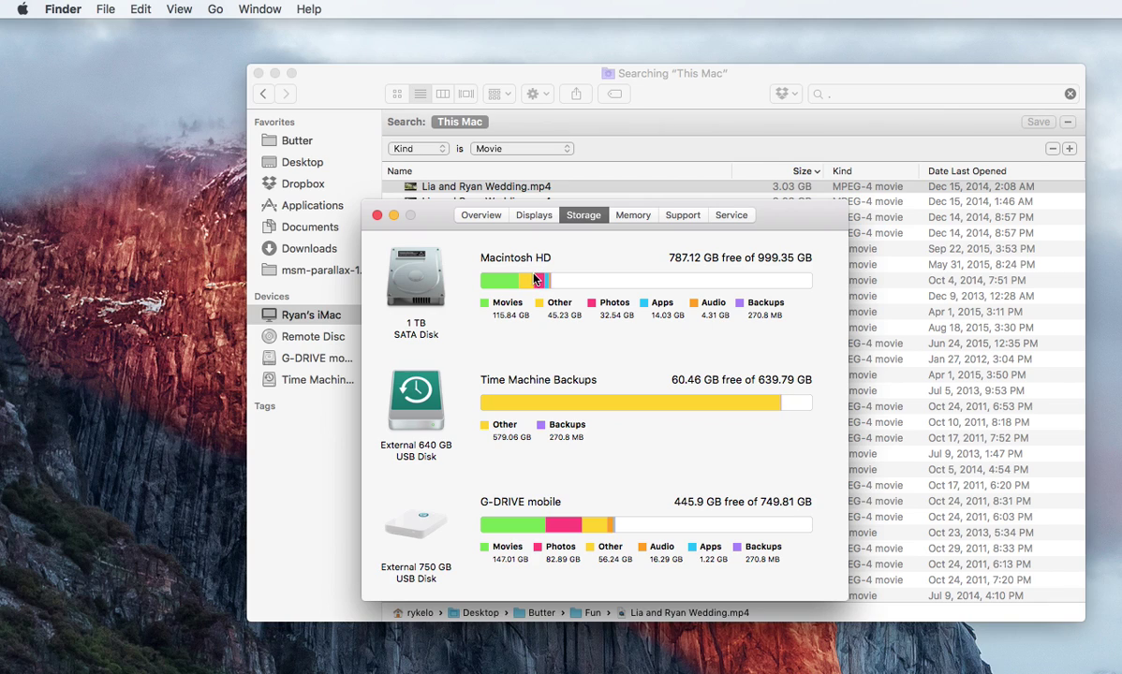
{"action": "left_click", "coordinate": [376, 217]}
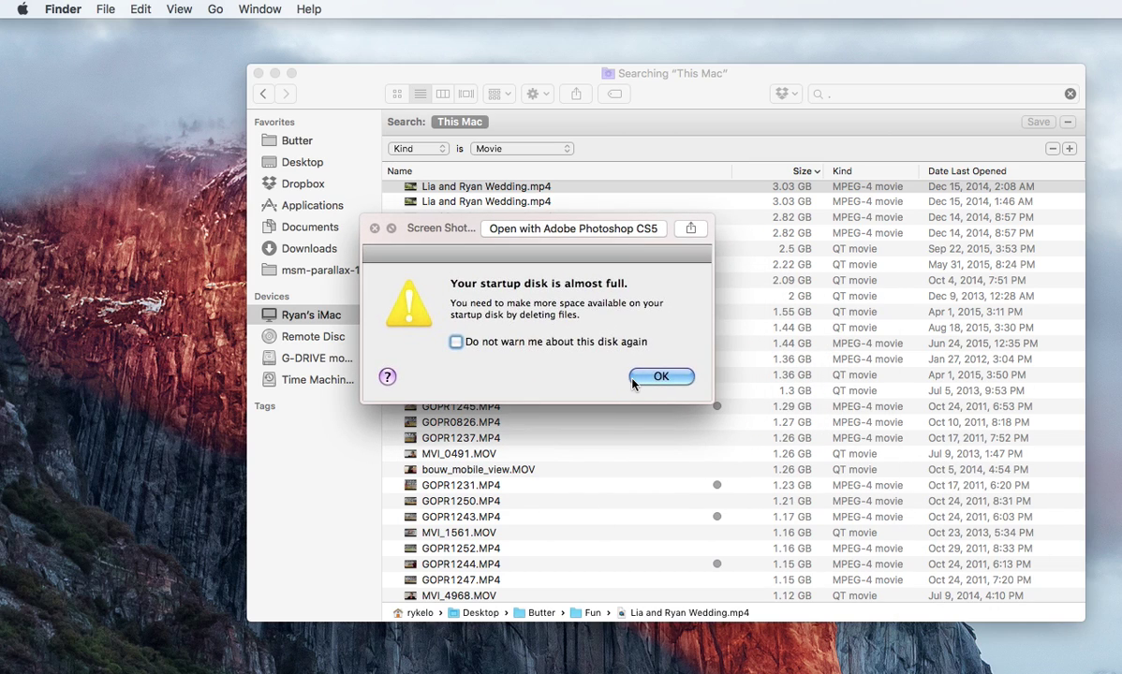
{"action": "left_click", "coordinate": [661, 377]}
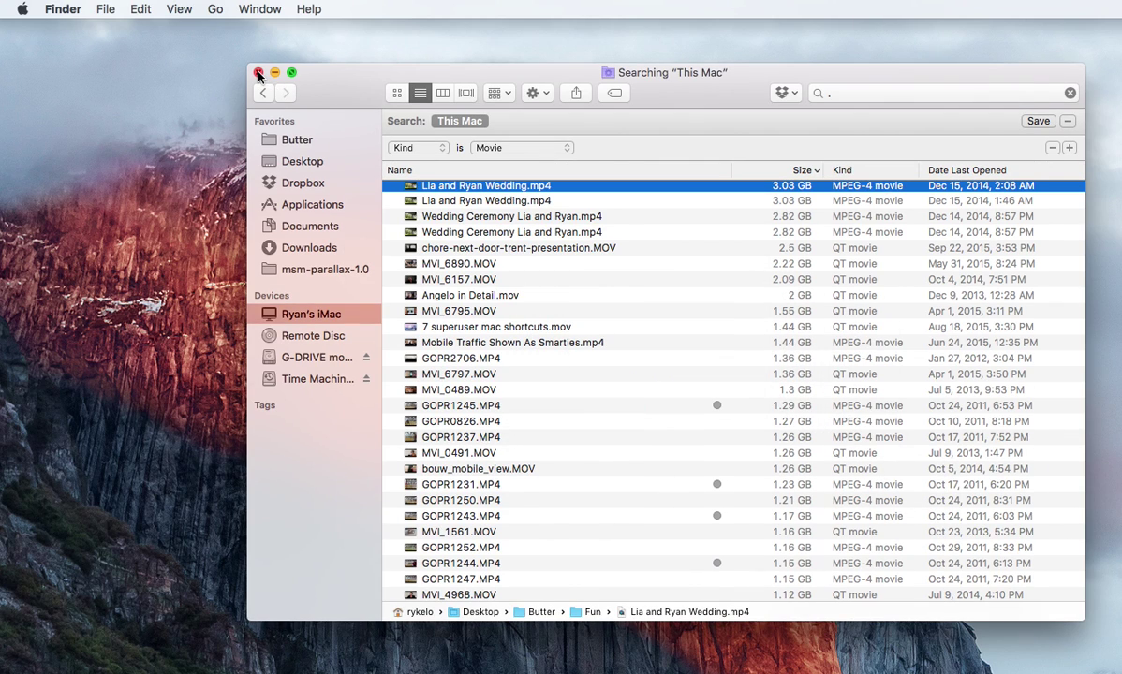